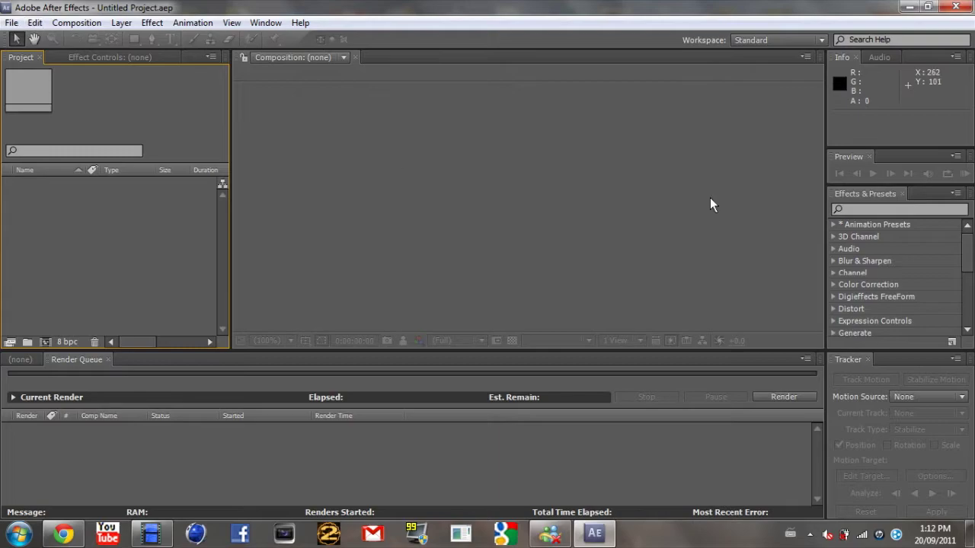
# - Import the Automatic_Fire_01.mov muzzle-flash clip as a single file
pyautogui.click(11, 22)
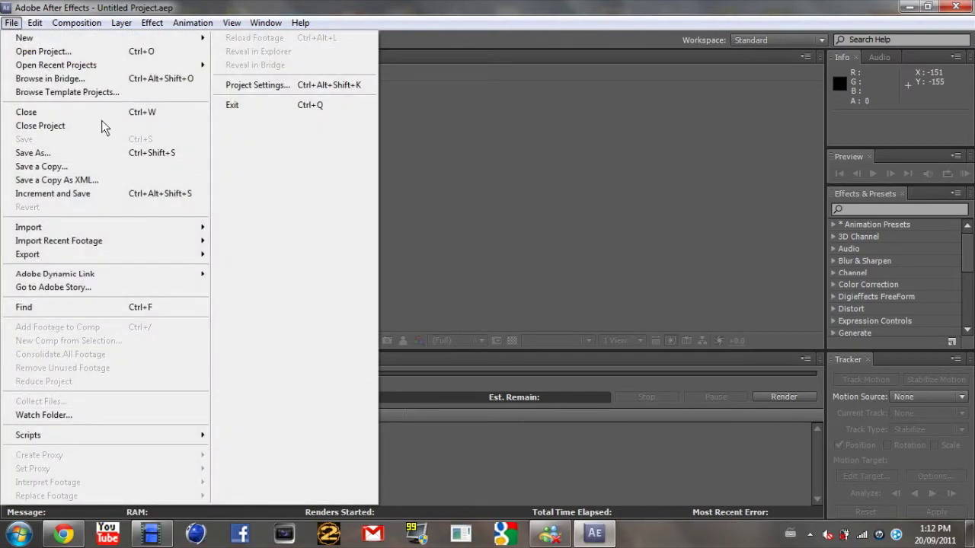
pyautogui.moveTo(152, 228)
pyautogui.click(278, 230)
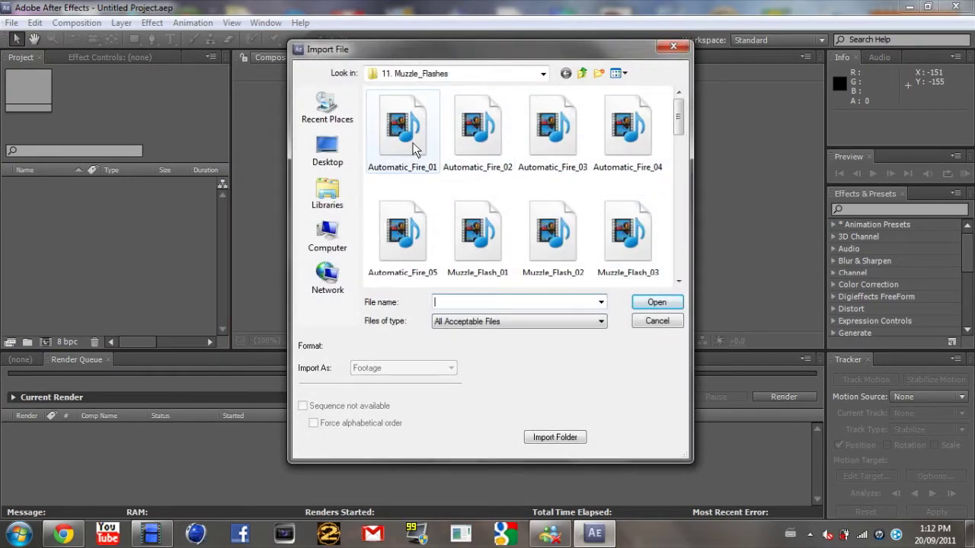
pyautogui.click(412, 145)
pyautogui.click(657, 303)
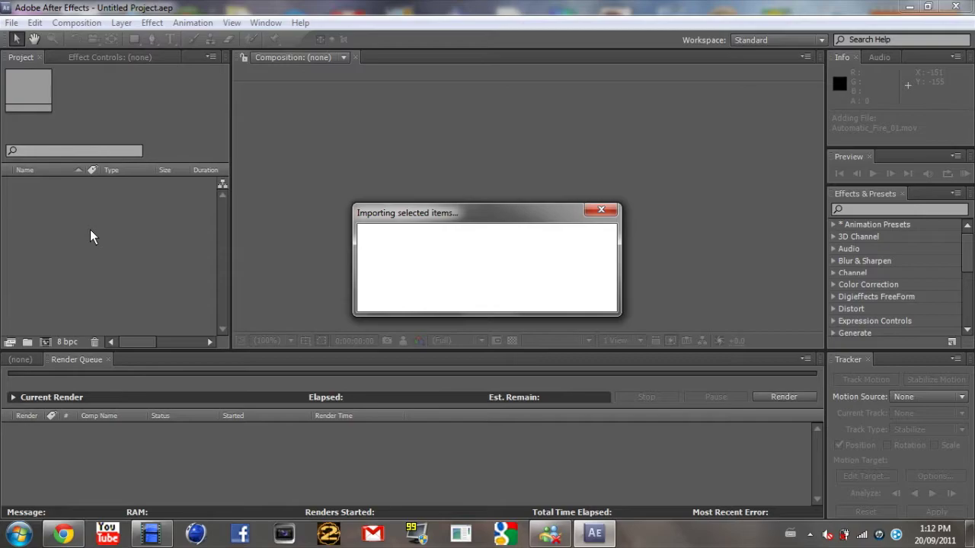
# - Build a 1280x720, 23.976 fps Automatic_Fire_01 composition from the clip and scrub its frames
pyautogui.moveTo(48, 186); pyautogui.dragTo(364, 275)
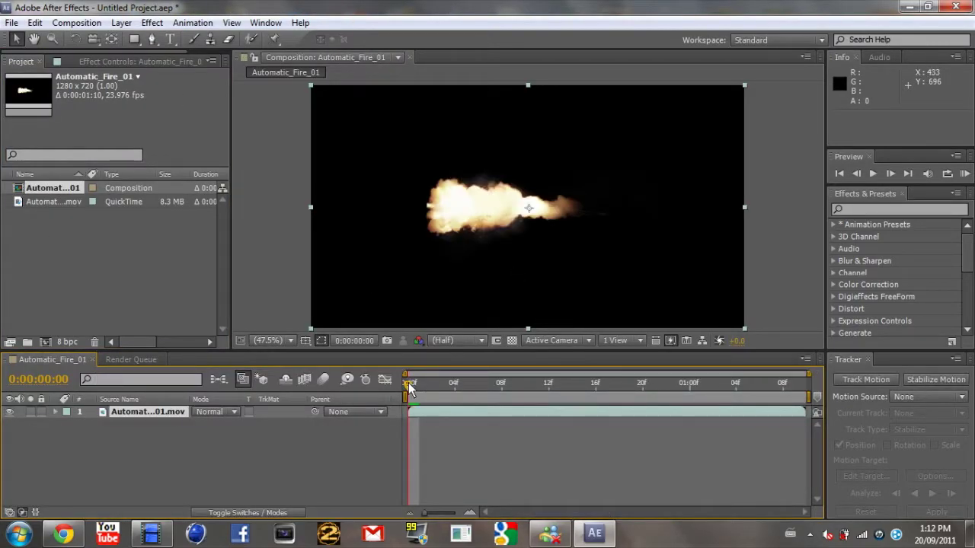
pyautogui.moveTo(409, 389); pyautogui.dragTo(351, 396)
pyautogui.click(12, 24)
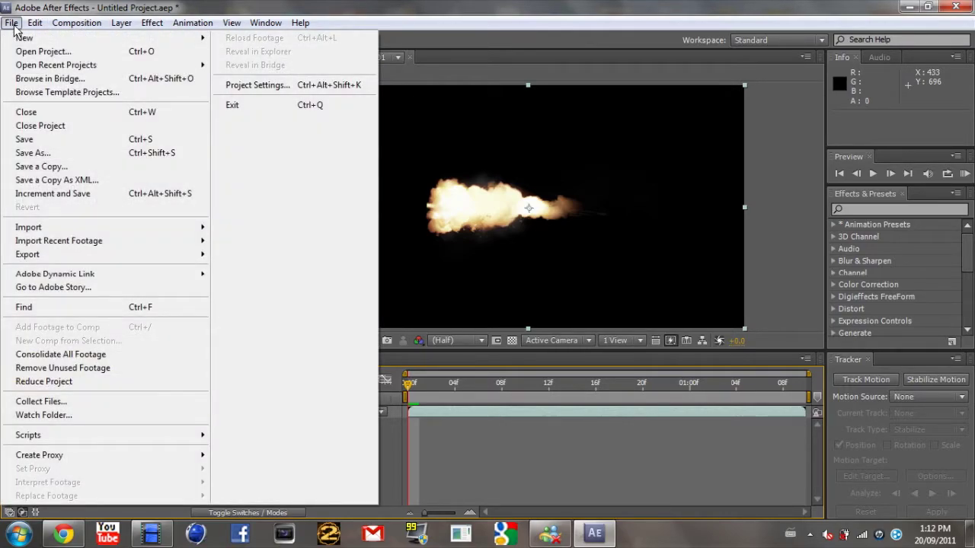
pyautogui.click(12, 23)
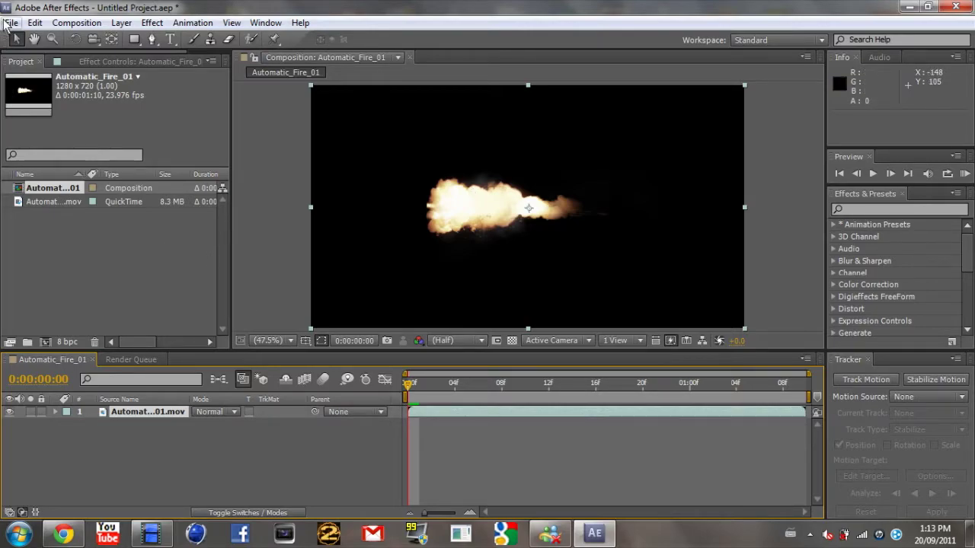
pyautogui.click(72, 23)
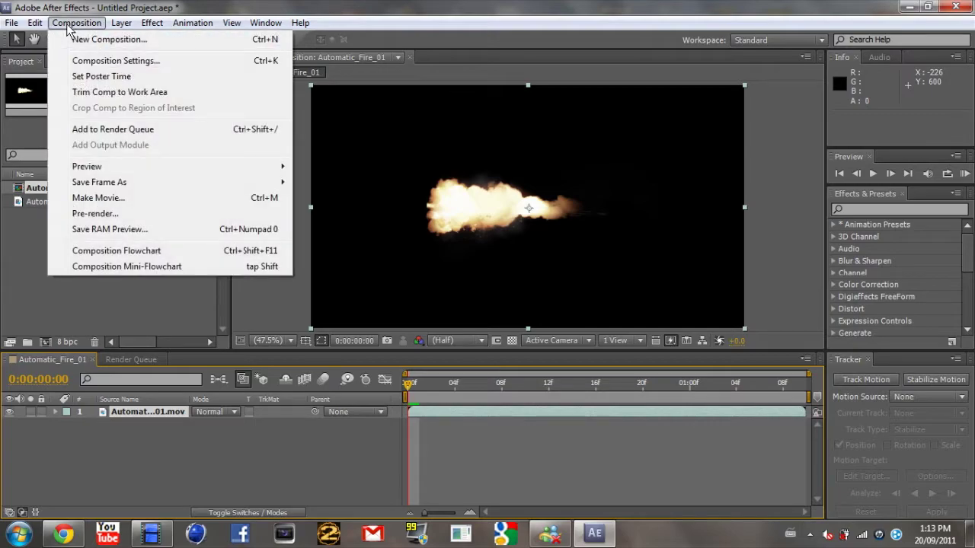
pyautogui.click(111, 61)
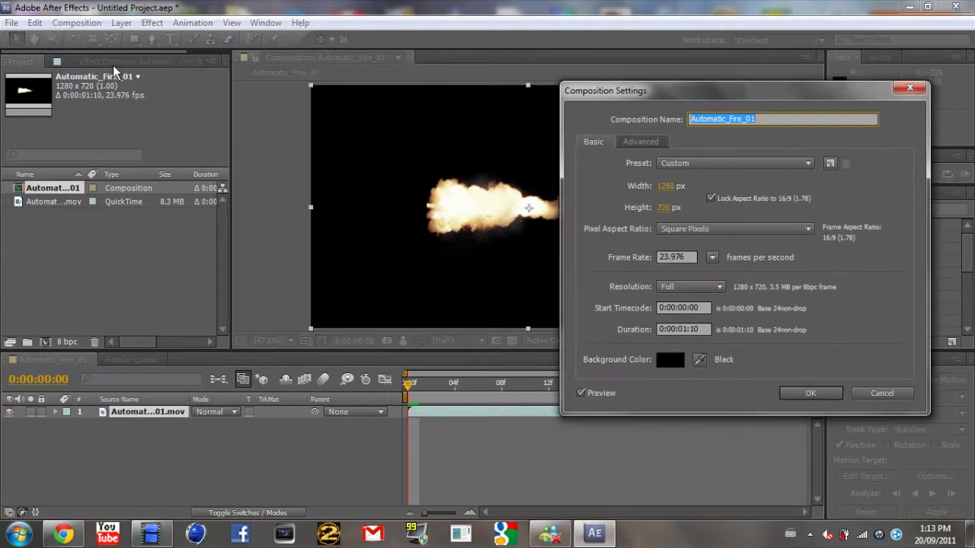
pyautogui.moveTo(656, 90); pyautogui.dragTo(435, 68)
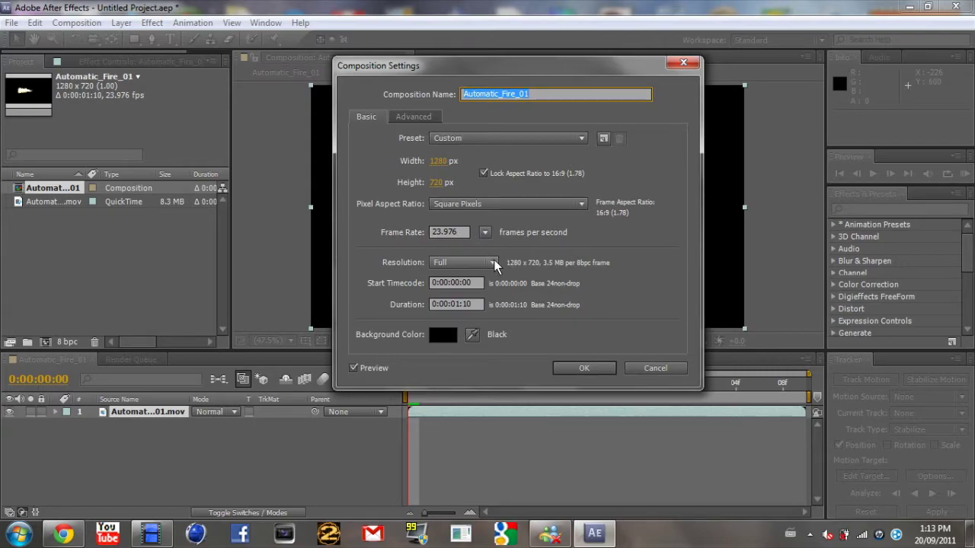
pyautogui.click(419, 115)
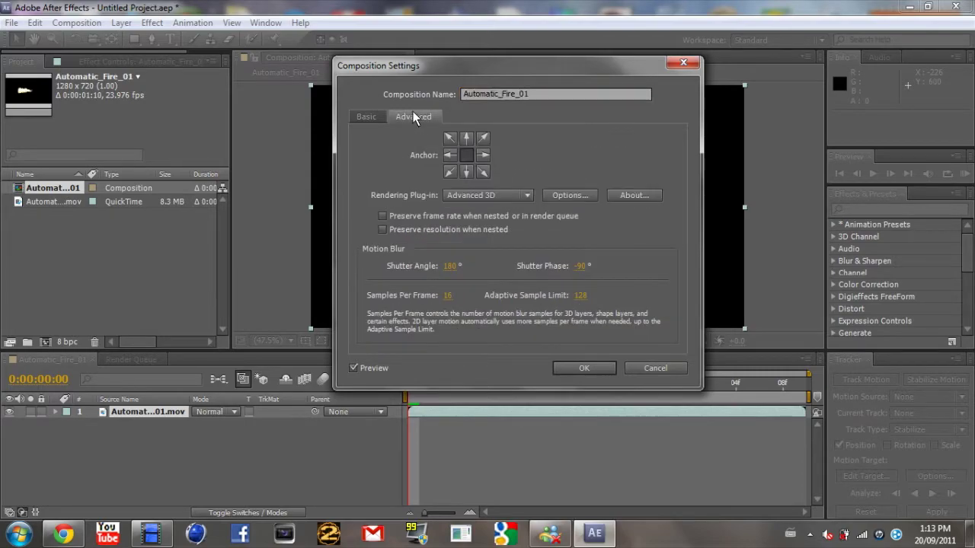
pyautogui.click(369, 116)
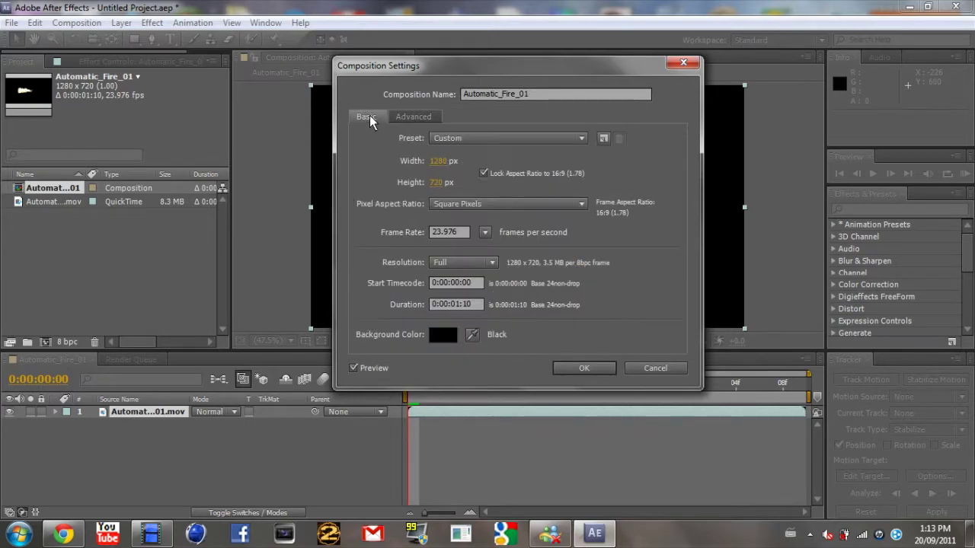
pyautogui.click(407, 119)
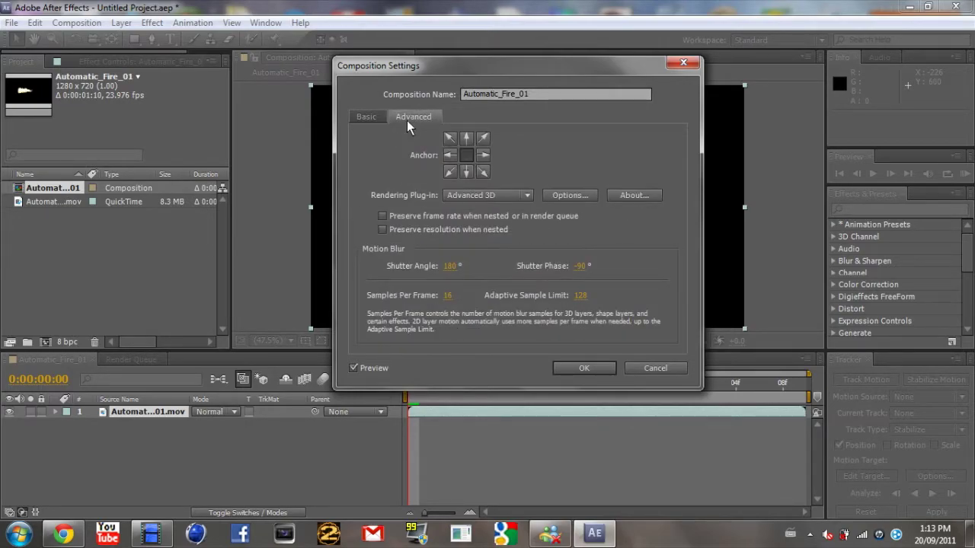
pyautogui.click(375, 116)
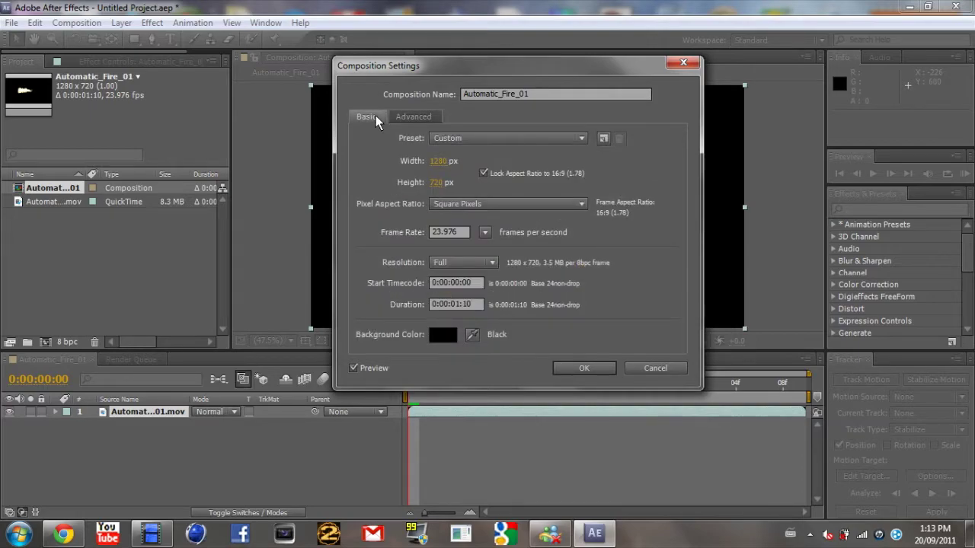
pyautogui.click(585, 368)
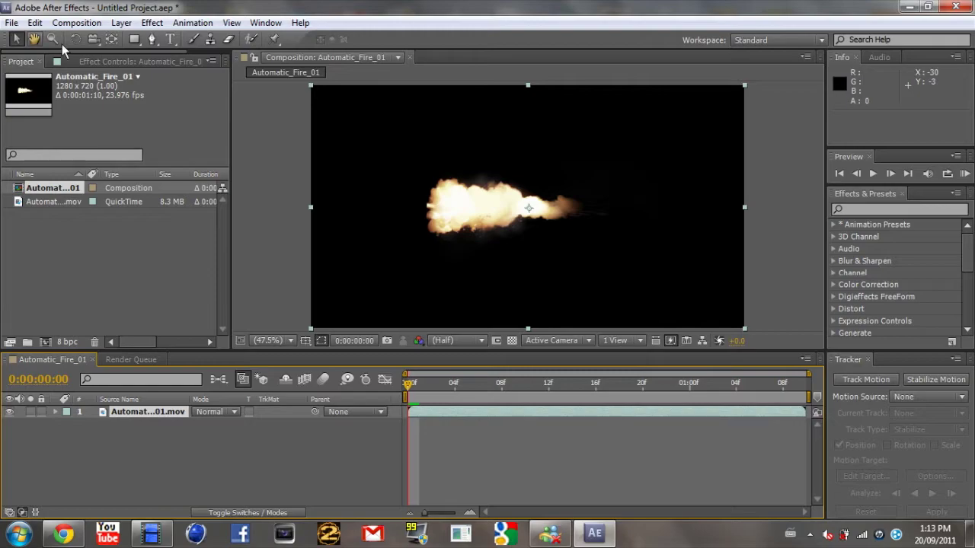
# - Add the Automatic_Fire_01 composition to the Render Queue
pyautogui.click(80, 22)
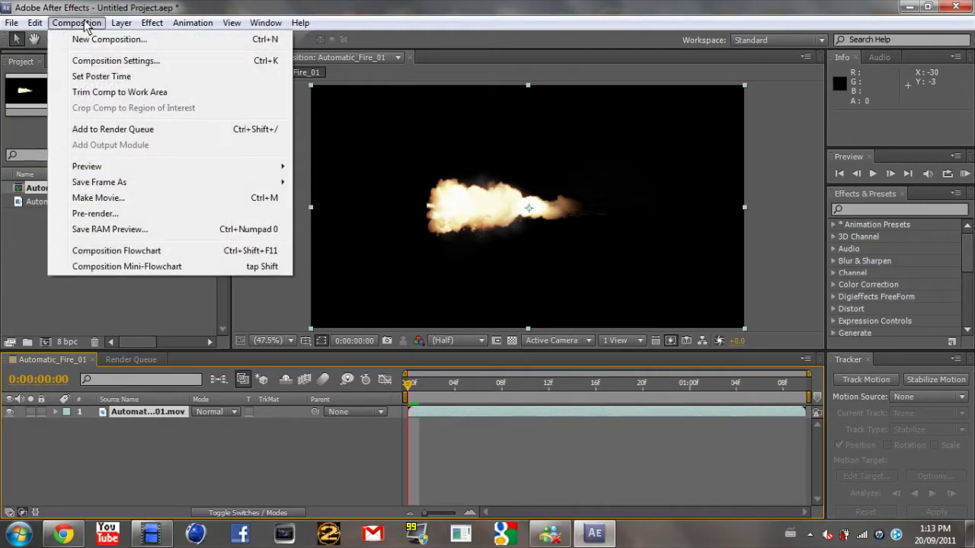
pyautogui.click(118, 130)
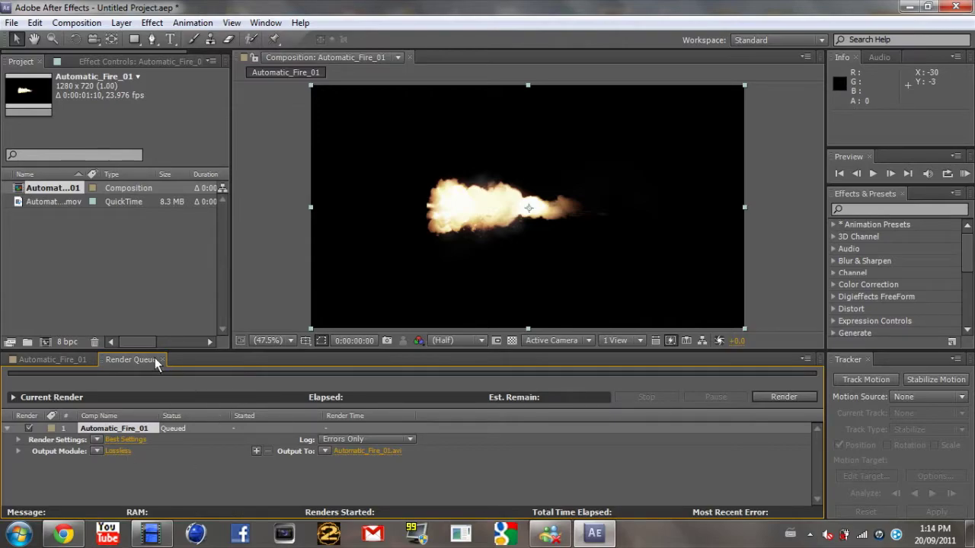
pyautogui.click(77, 360)
pyautogui.click(114, 359)
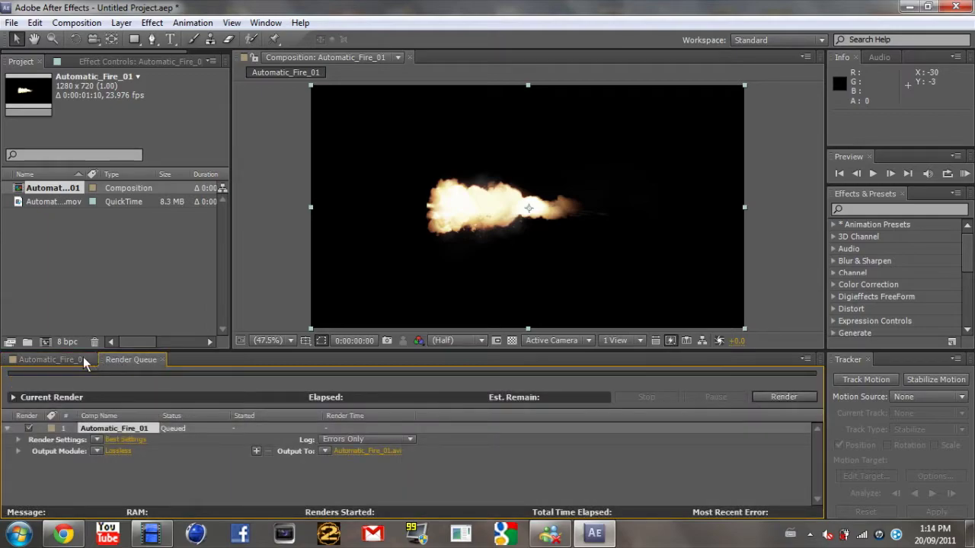
pyautogui.click(52, 360)
pyautogui.click(122, 359)
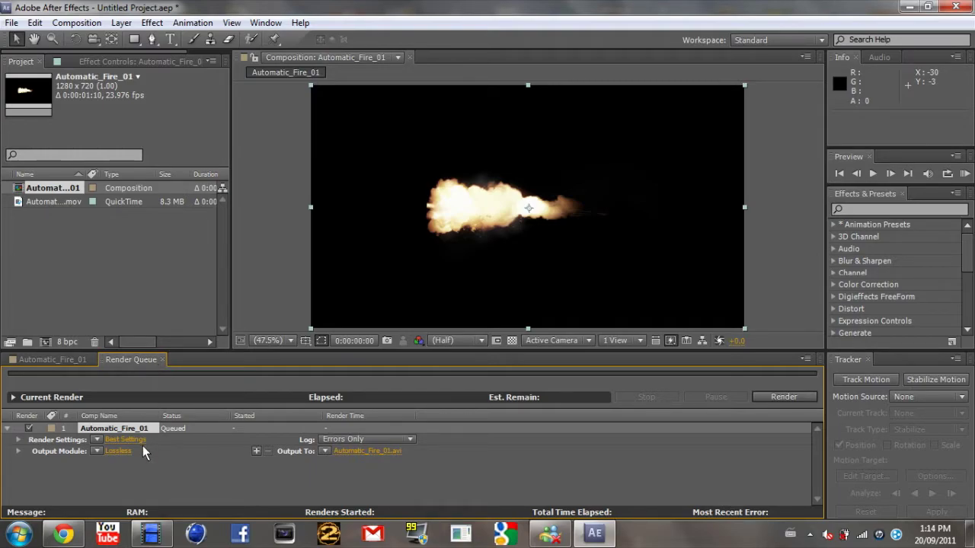
# - Keep Best Settings for render settings and Lossless for the output module
pyautogui.click(98, 441)
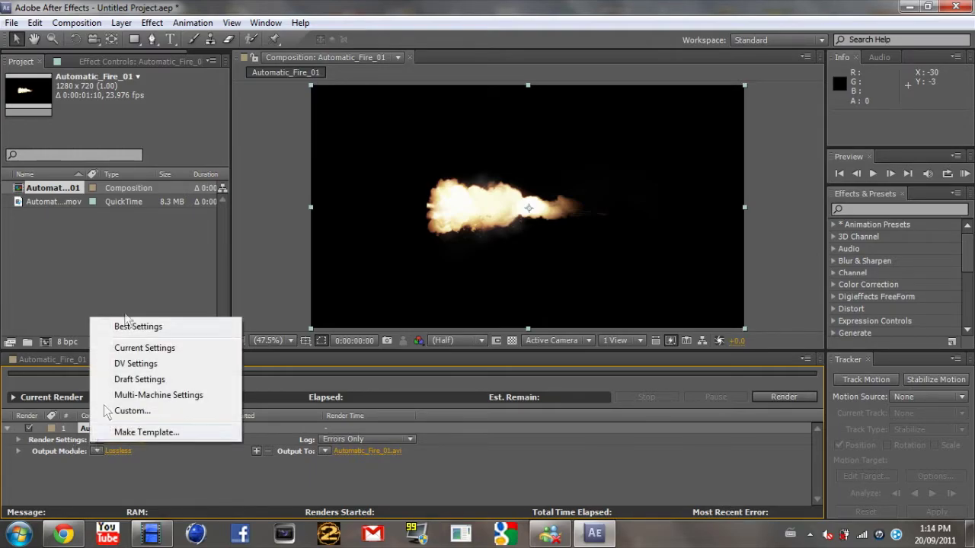
pyautogui.click(130, 327)
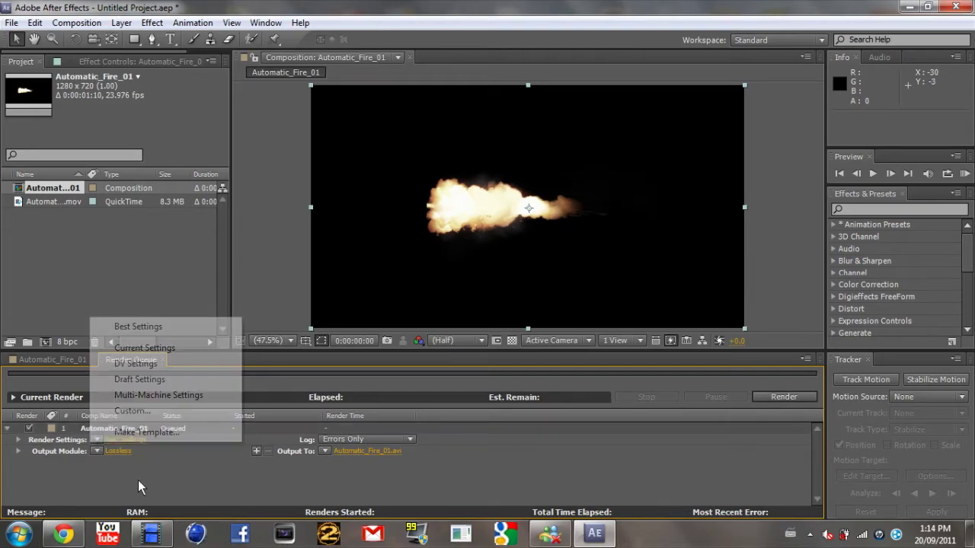
pyautogui.click(98, 451)
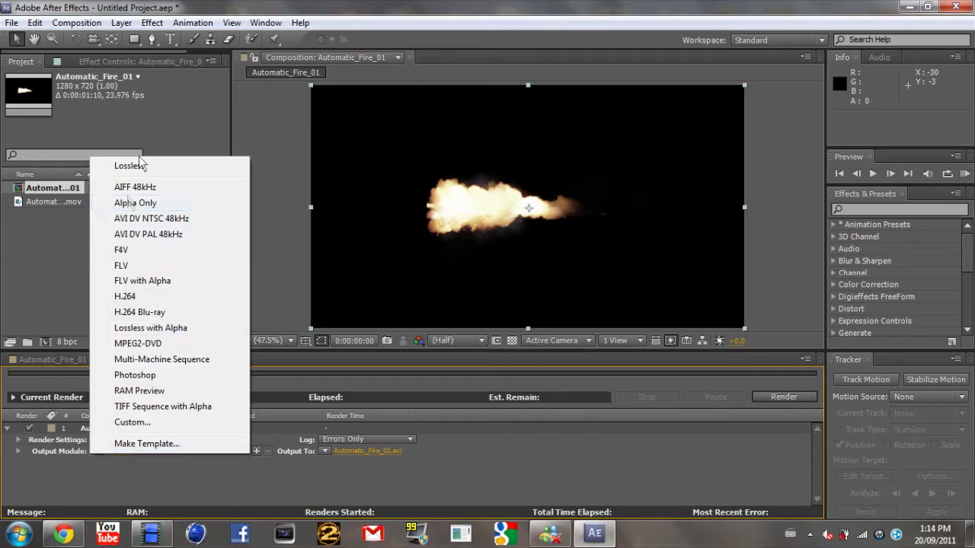
pyautogui.click(143, 470)
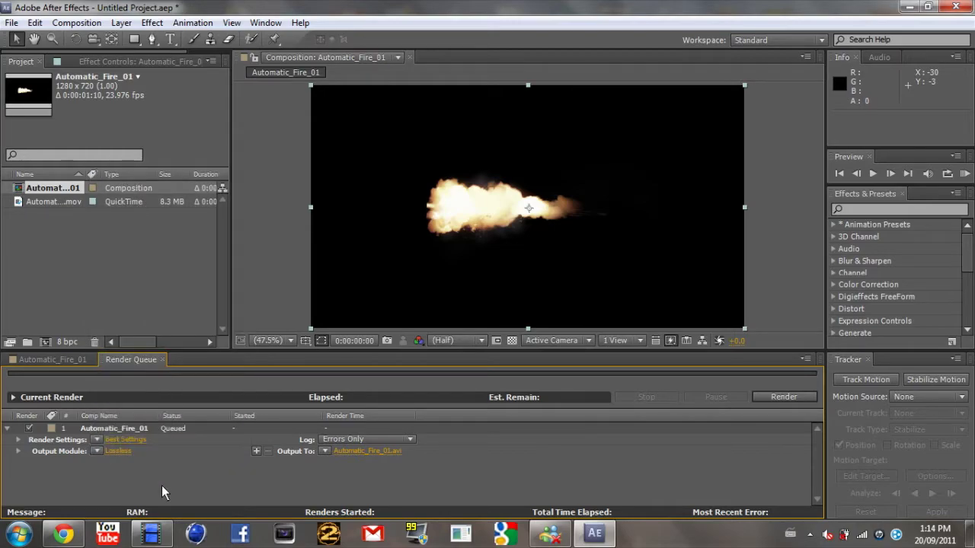
pyautogui.click(327, 450)
# - Save the output as Automatic_Fire_01.avi in the youtube folder and start the render
pyautogui.click(352, 482)
pyautogui.click(360, 453)
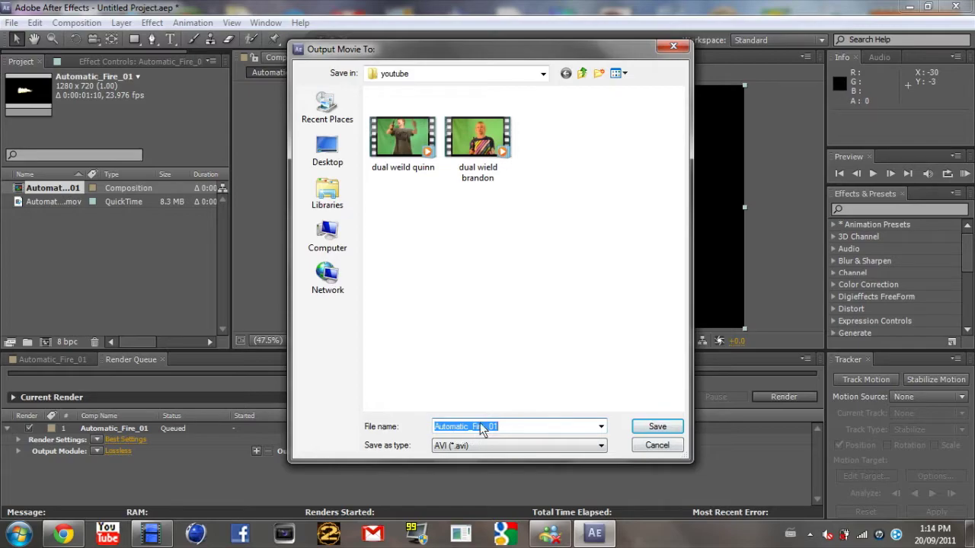
pyautogui.click(659, 446)
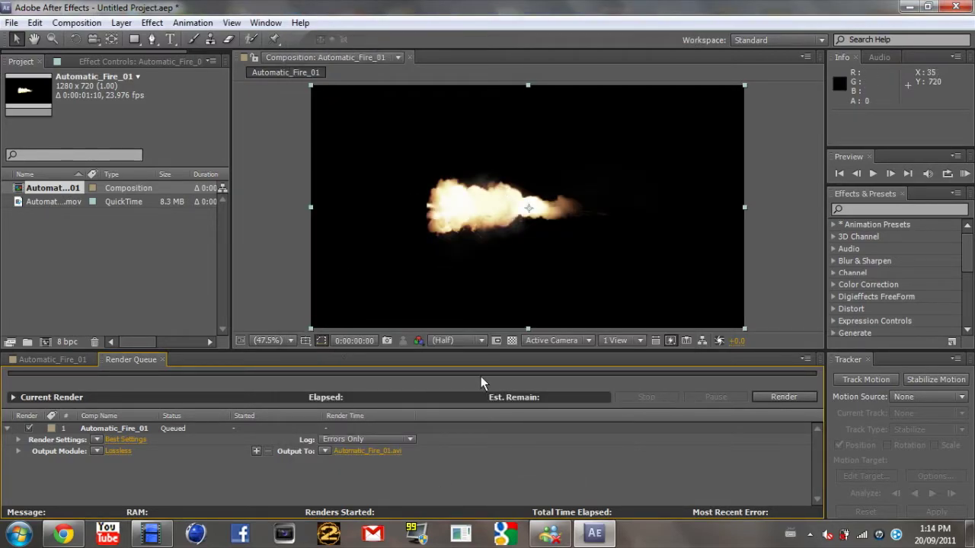
pyautogui.click(770, 397)
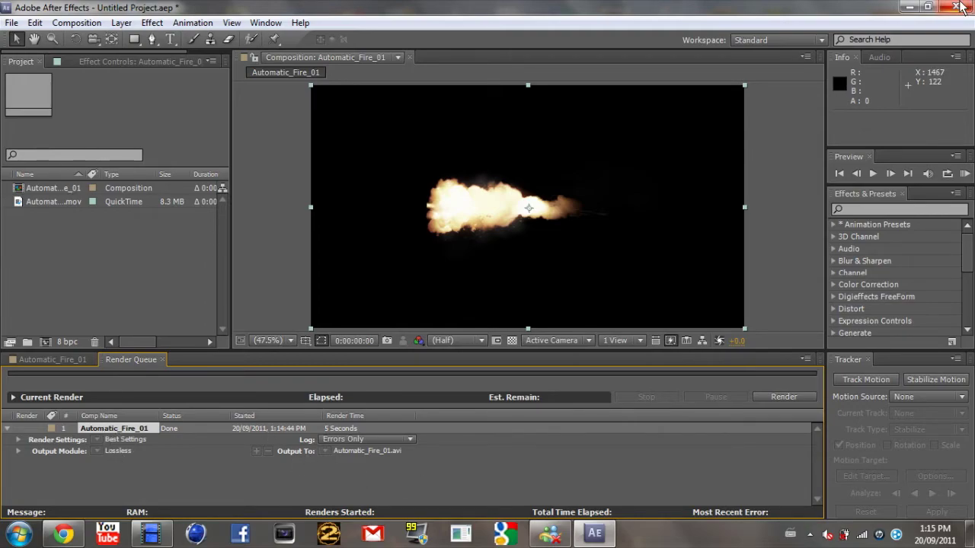
# - Return to the Automatic_Fire_01 timeline at frame 04 and bring up Debut Video Capture
pyautogui.click(76, 23)
pyautogui.click(76, 22)
pyautogui.click(82, 361)
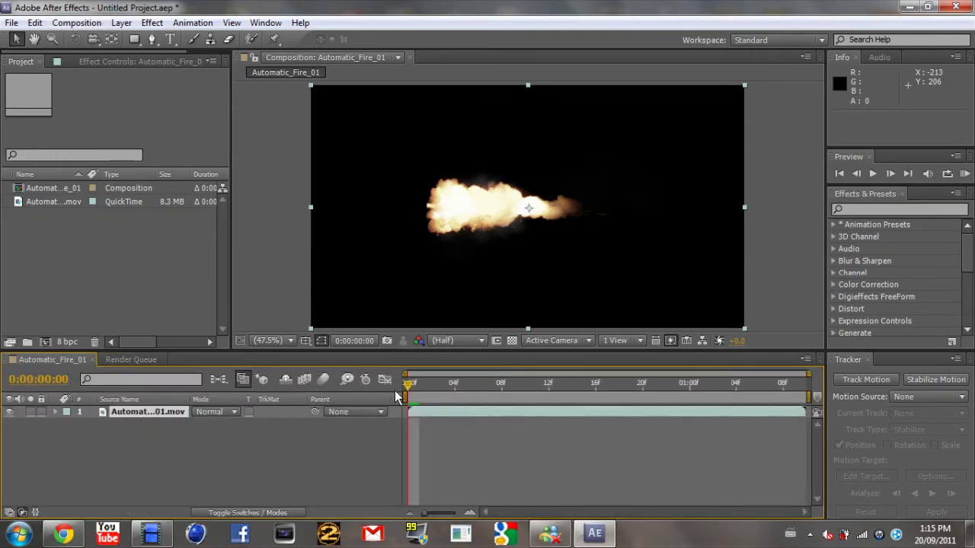
pyautogui.moveTo(409, 385)
pyautogui.mouseDown()
pyautogui.moveTo(578, 391)
pyautogui.moveTo(391, 385)
pyautogui.mouseUp()
pyautogui.click(810, 535)
pyautogui.click(798, 461)
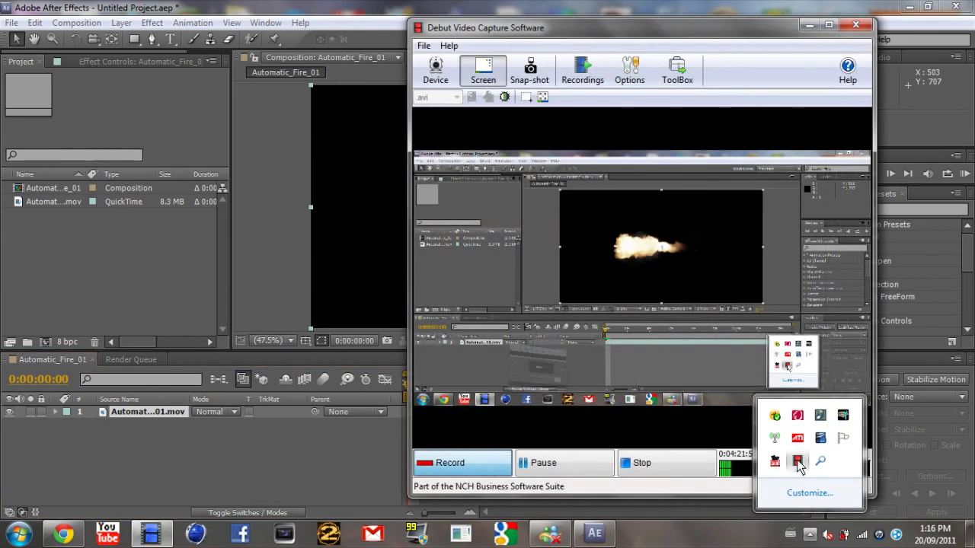